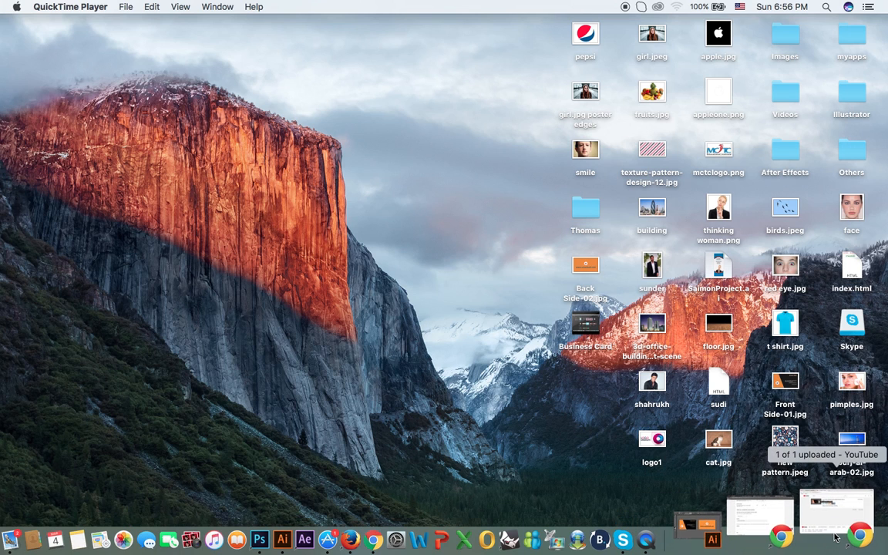
Step: Switch to Photoshop and create a new document named "MCTC Dubai" with the Default Photoshop Size, 7 x 5 inches at 300 pixels/inch
key("super+Tab")
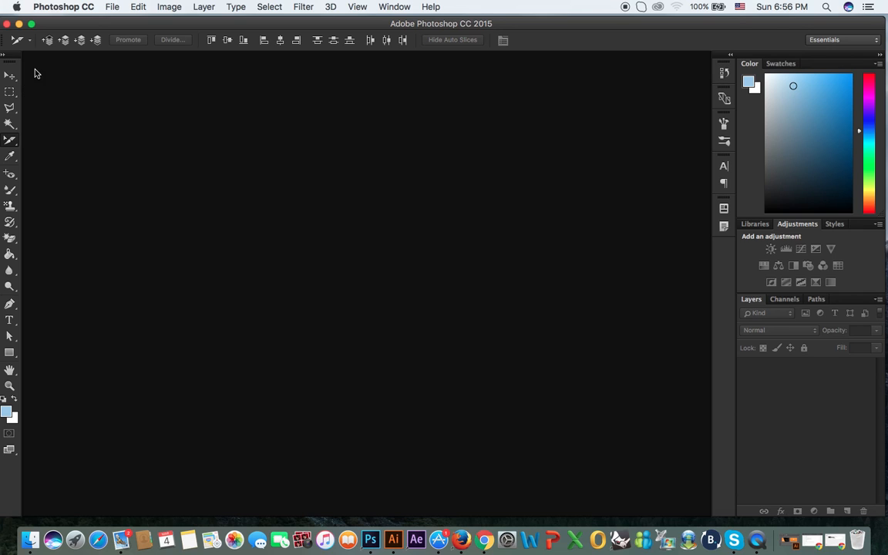
left_click(10, 77)
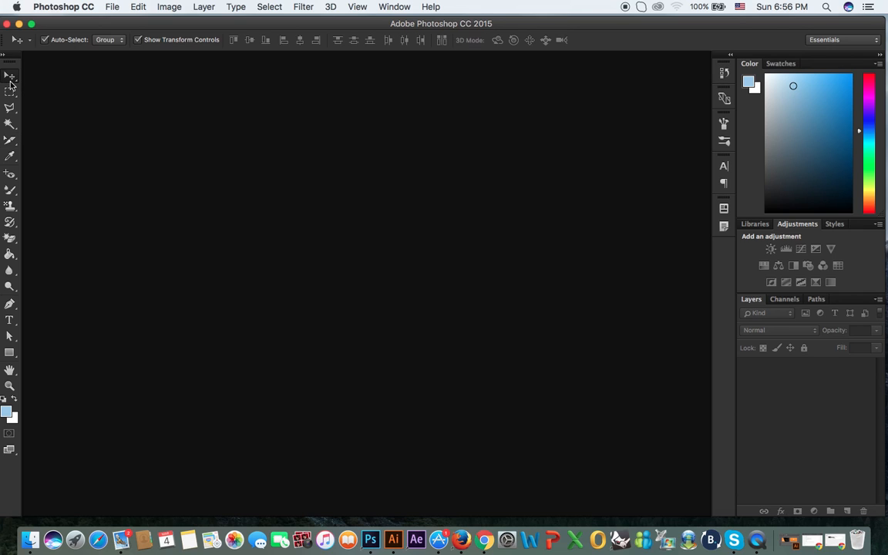
left_click(112, 8)
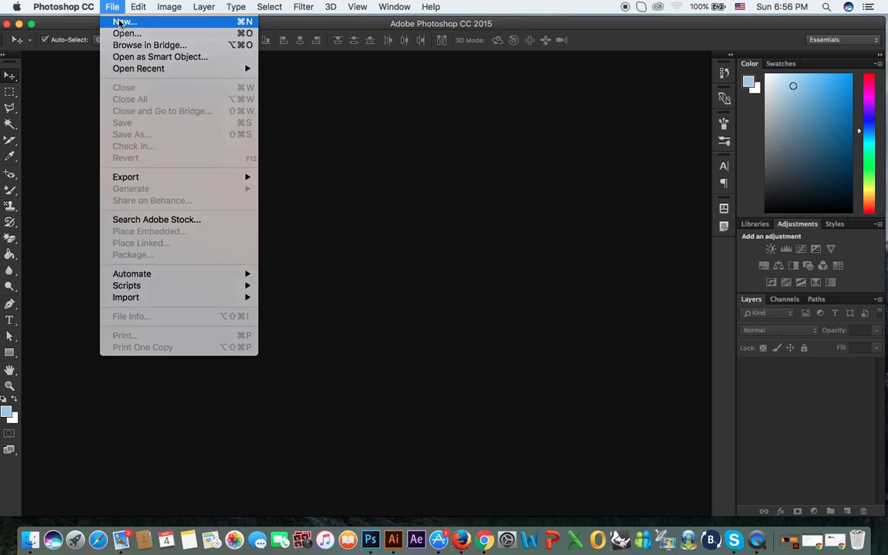
left_click(118, 21)
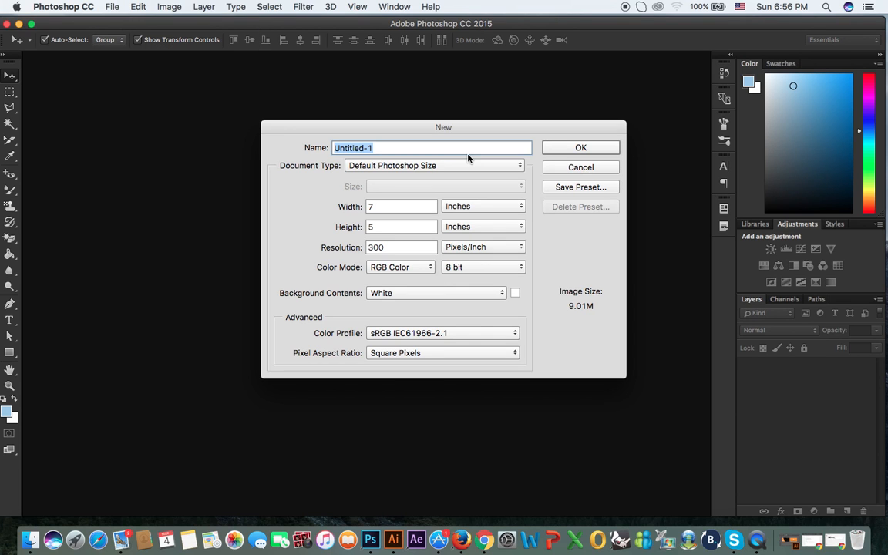
type("MCTC Duiba")
key("BackSpace")
key("BackSpace")
key("BackSpace")
type("bai")
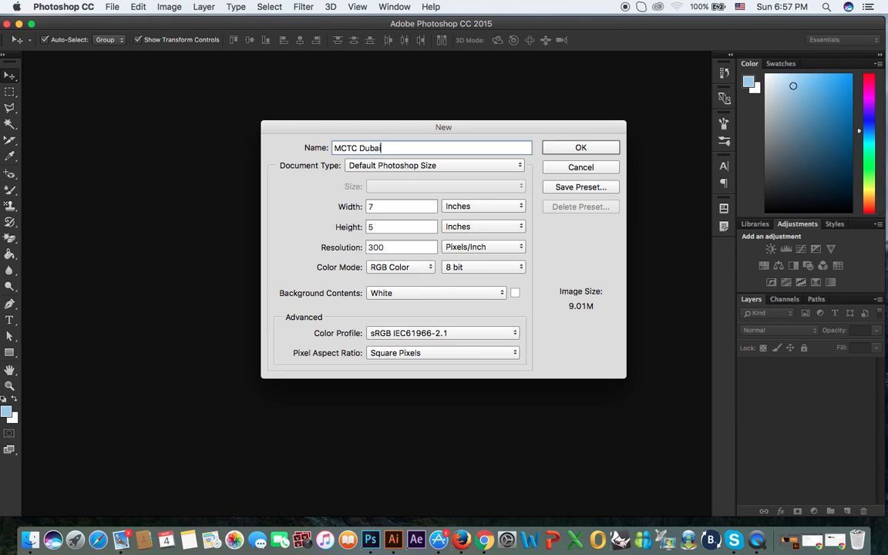
left_click(581, 148)
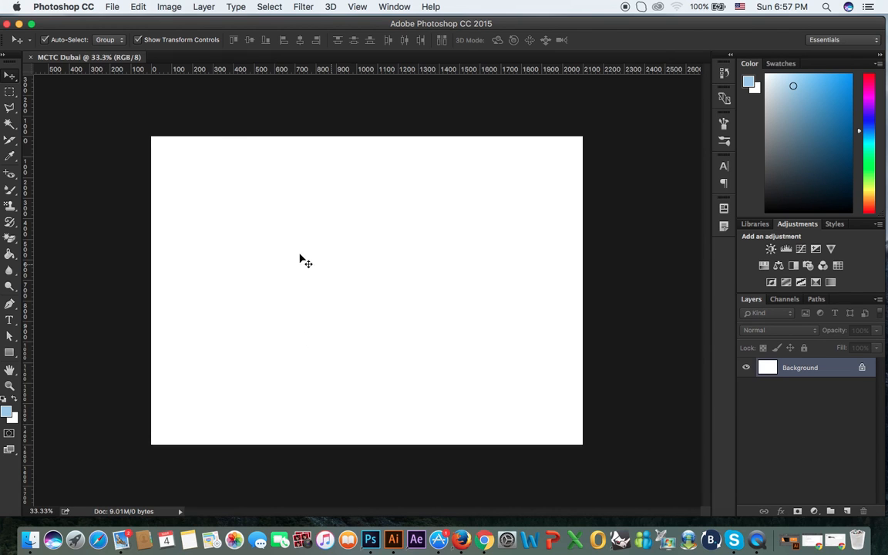
Step: Change the workspace to Motion and create a video timeline for the document
left_click(874, 42)
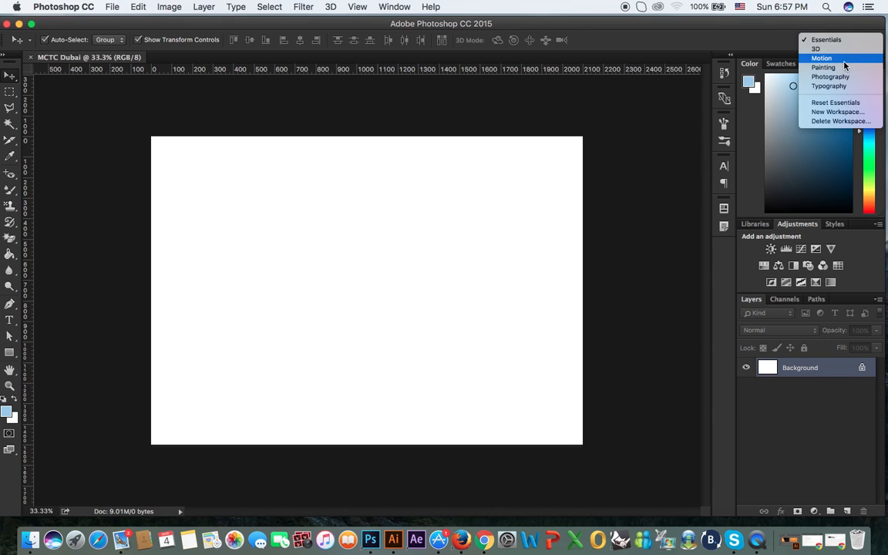
left_click(845, 60)
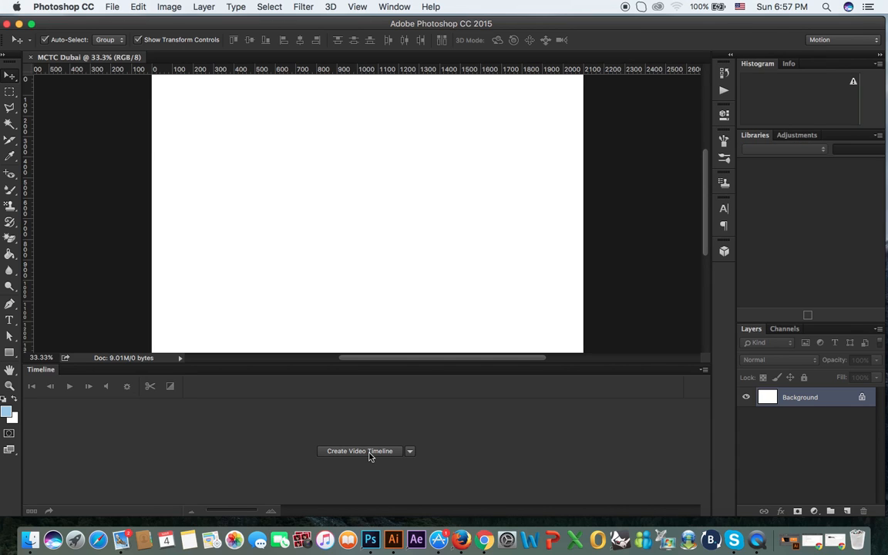
left_click(411, 451)
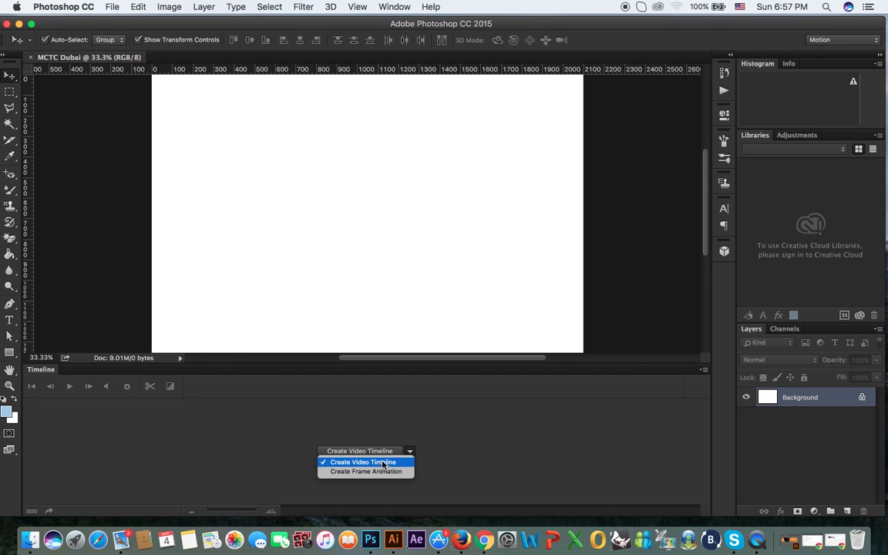
left_click(382, 463)
left_click(376, 452)
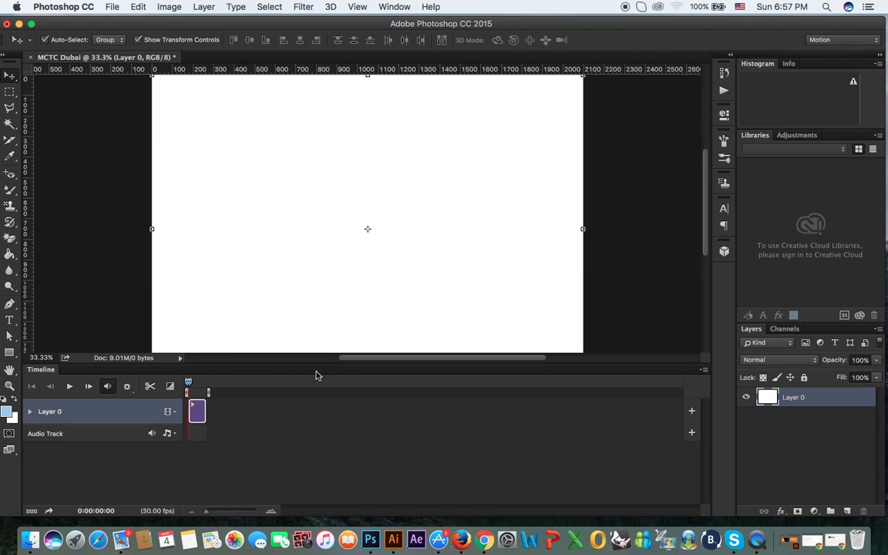
Step: Reduce the height of the timeline area and fit the whole canvas on screen
left_click_drag(307, 364, 309, 395)
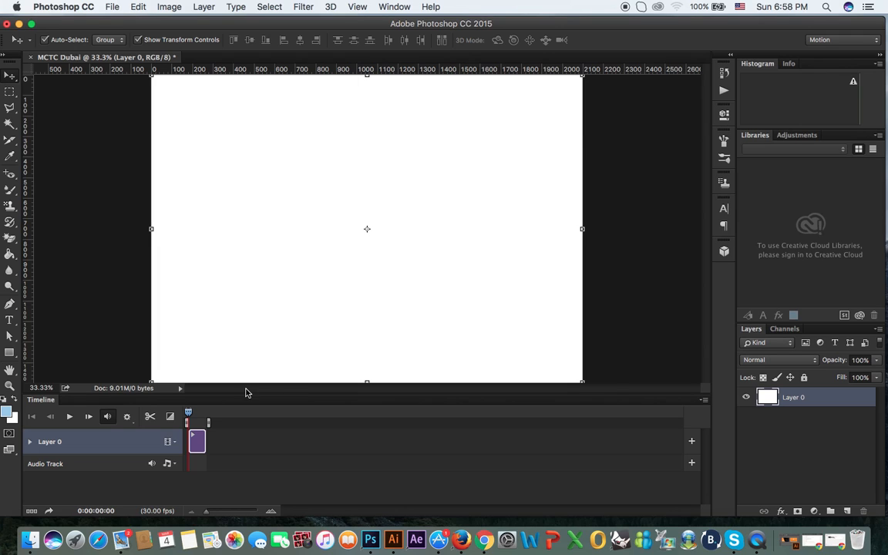
left_click(844, 40)
left_click(650, 42)
left_click(356, 7)
mouse_move(395, 7)
mouse_move(357, 7)
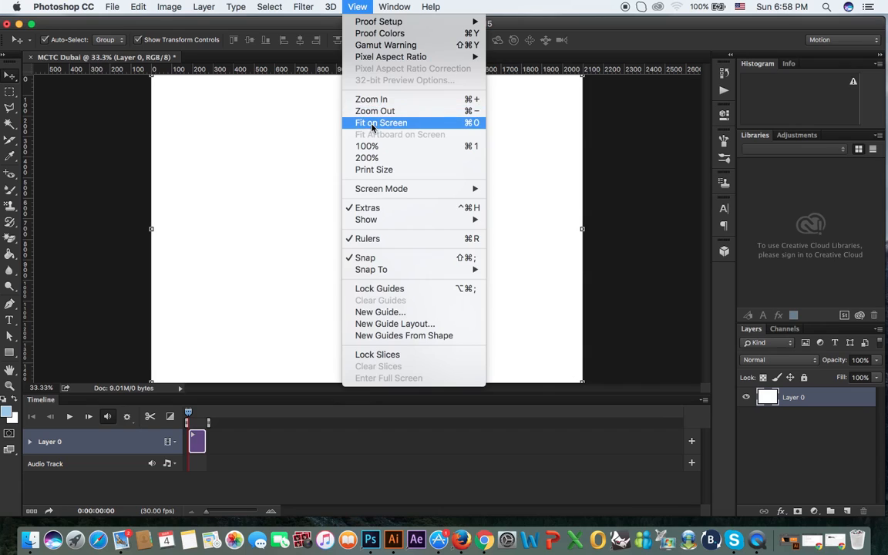
left_click(336, 121)
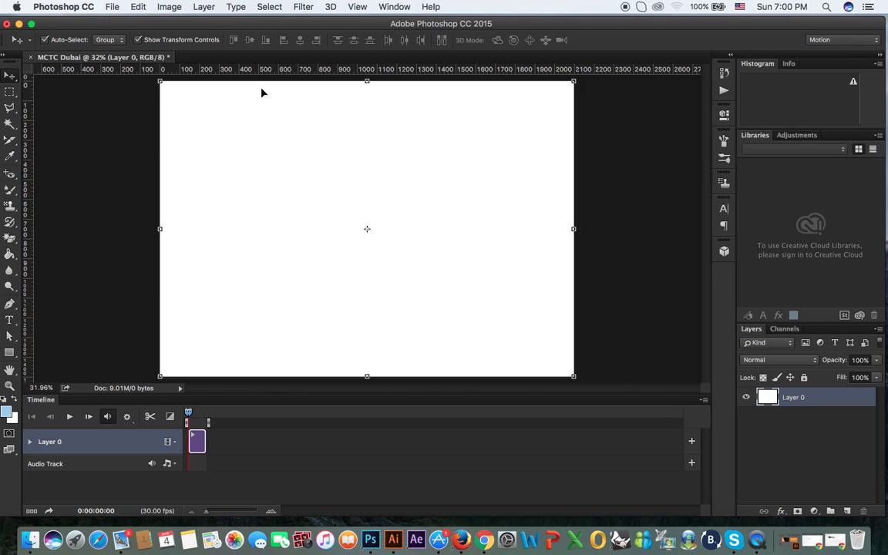
Step: Add the horizontal text "MCTC DUBAI" and move it to the centre of the canvas
left_click(11, 325)
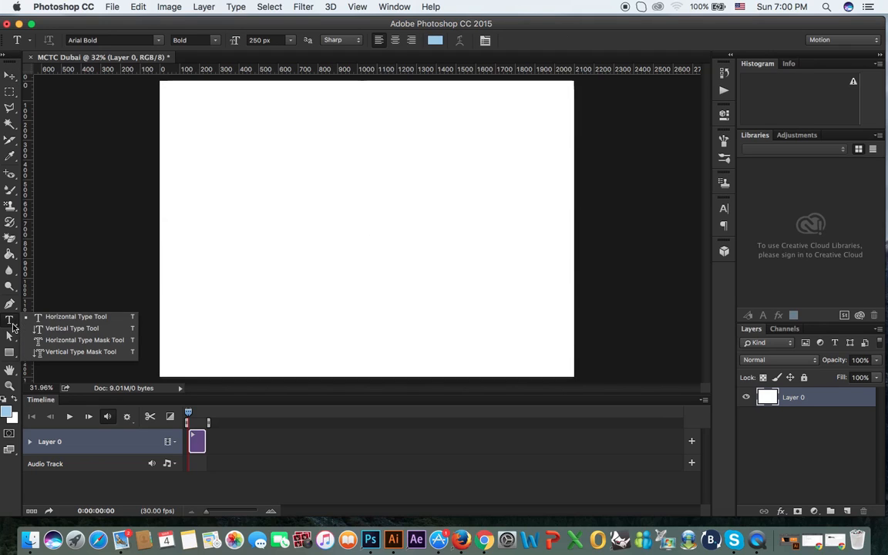
left_click(75, 317)
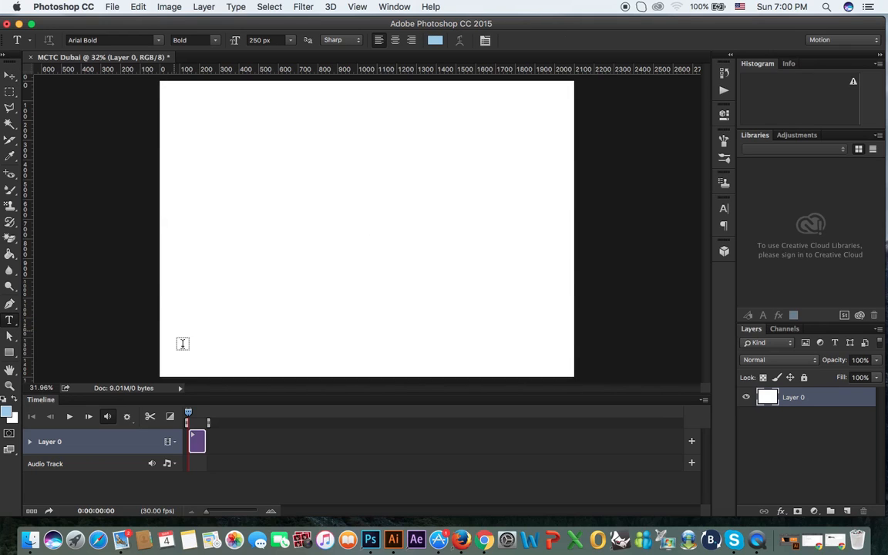
left_click(362, 218)
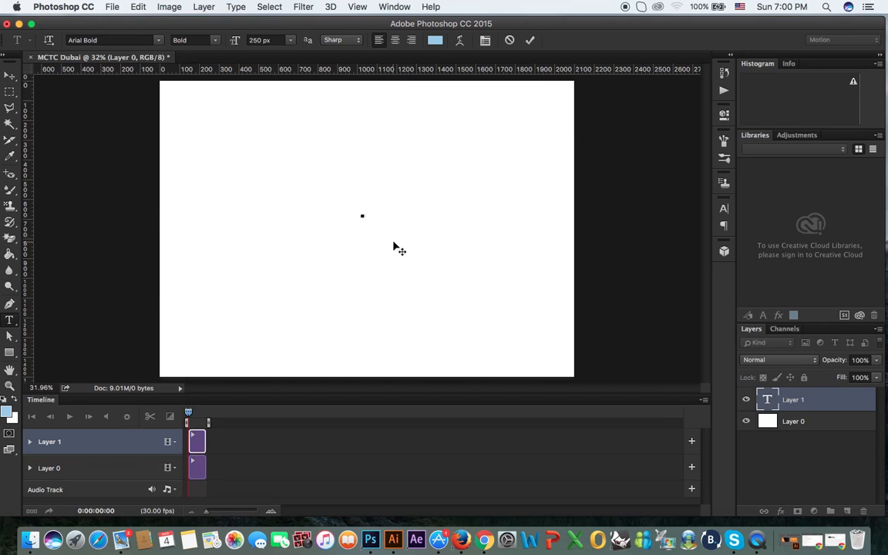
type("MCTC DUBAI")
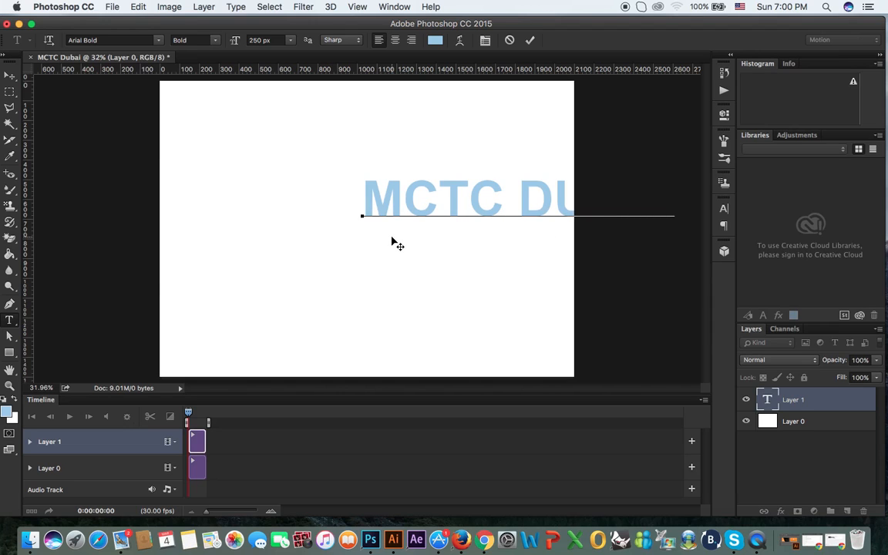
left_click(10, 76)
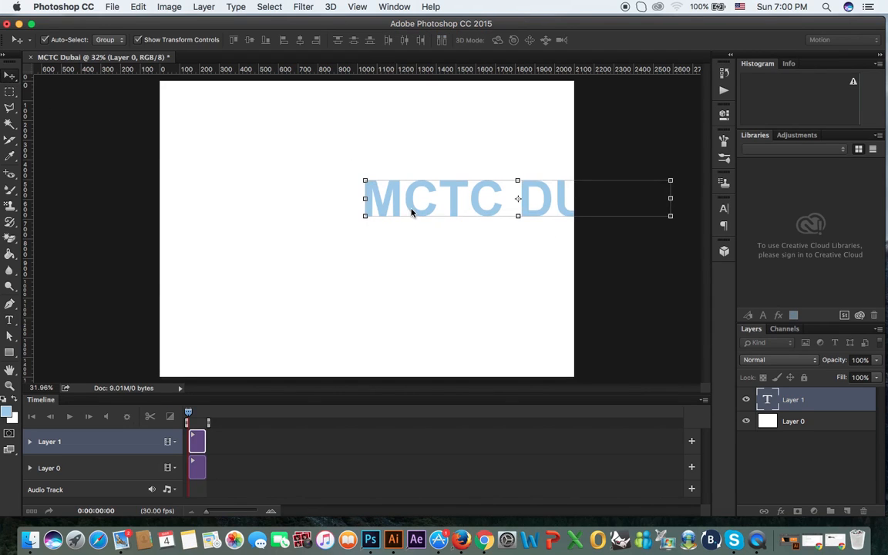
left_click_drag(410, 209, 263, 237)
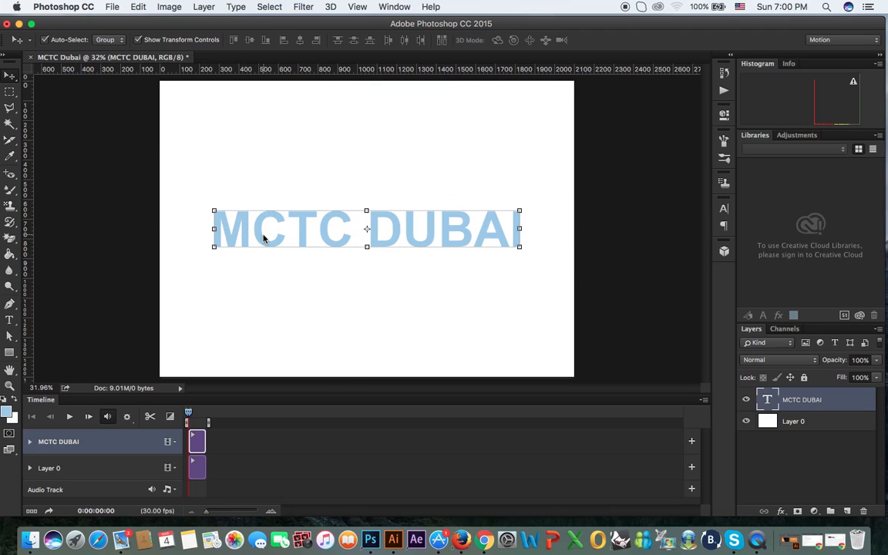
Step: Rename the white Layer 0 as "Background"
left_click(196, 464)
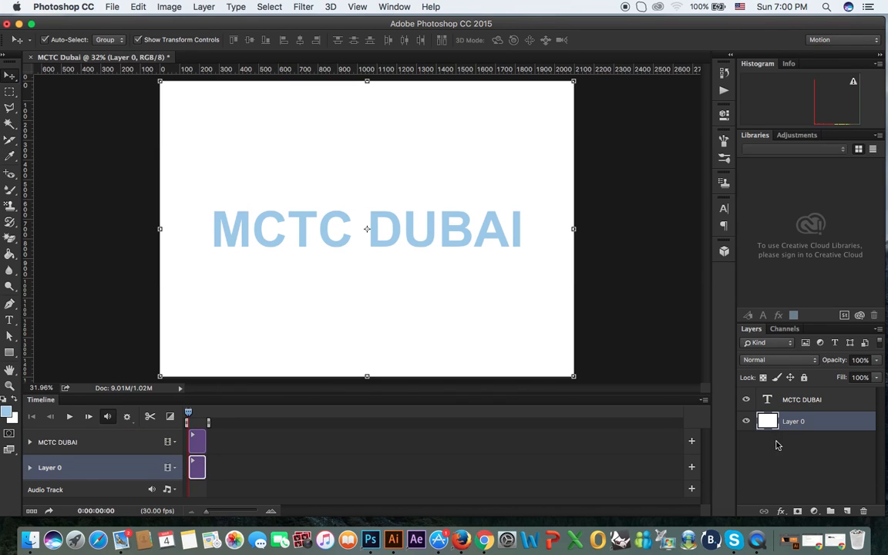
double_click(792, 422)
type("Background")
key("Return")
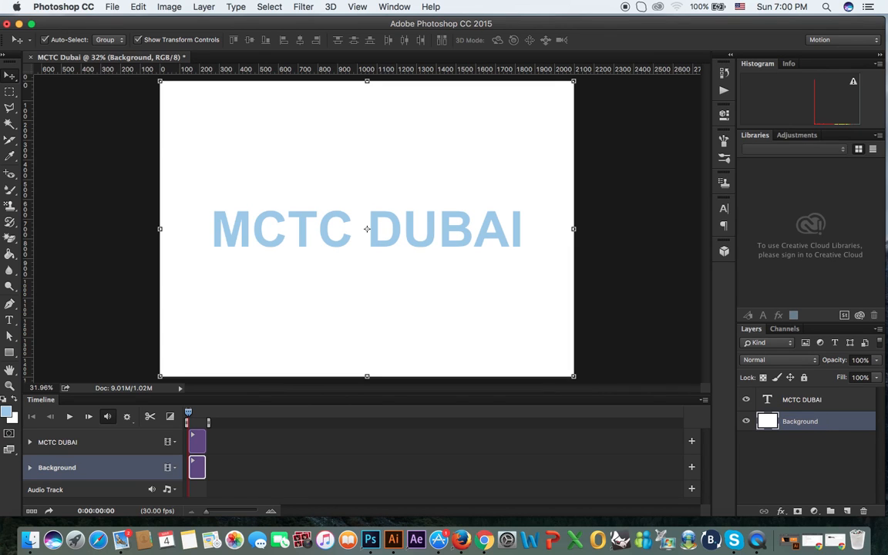
Step: Extend the MCTC DUBAI and Background clips to the same length, past the 10-second mark, and scrub the timeline to check them
left_click(59, 442)
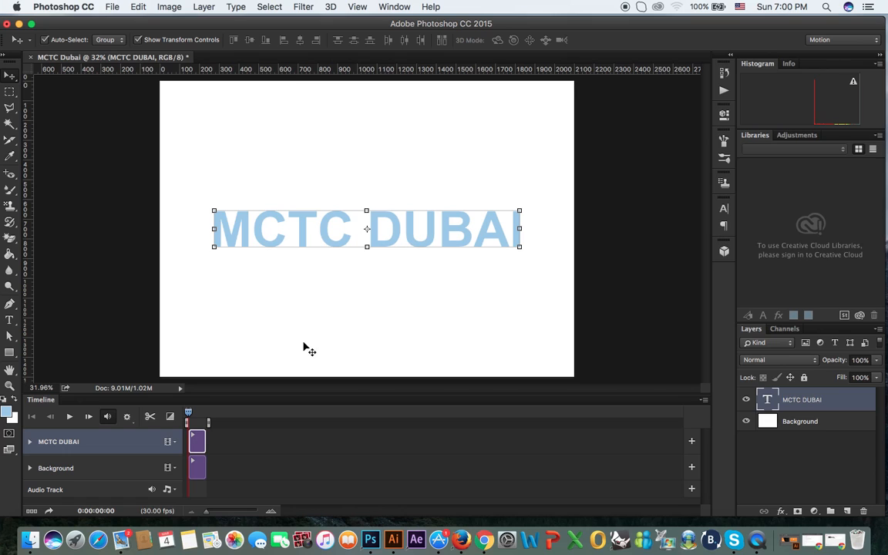
left_click_drag(205, 441, 244, 443)
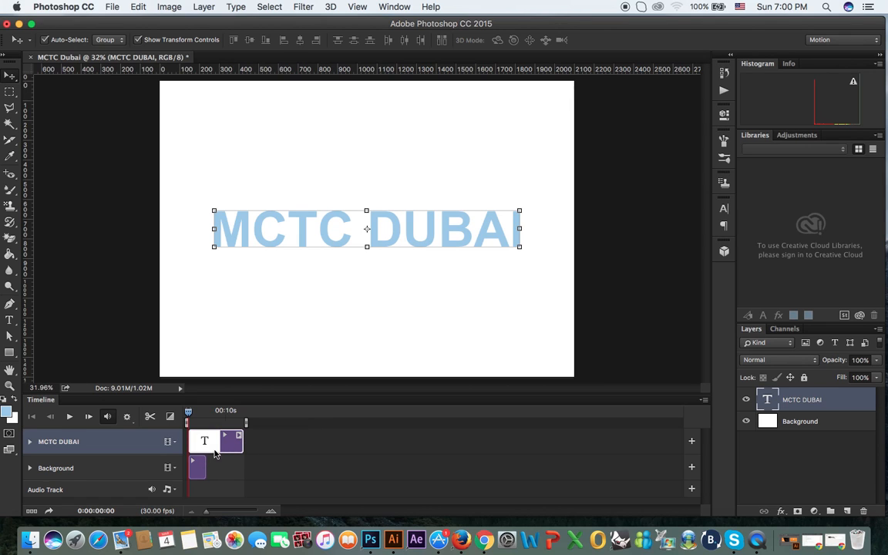
left_click_drag(188, 414, 210, 415)
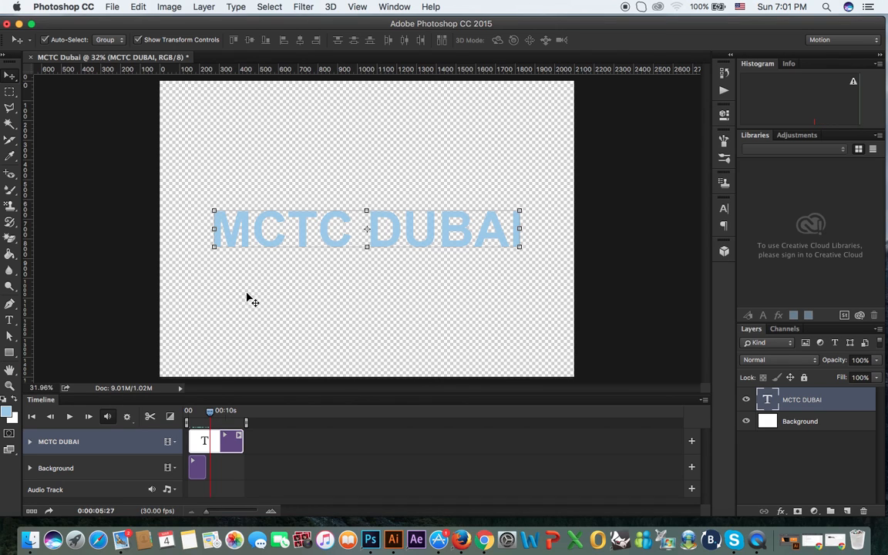
left_click(198, 470)
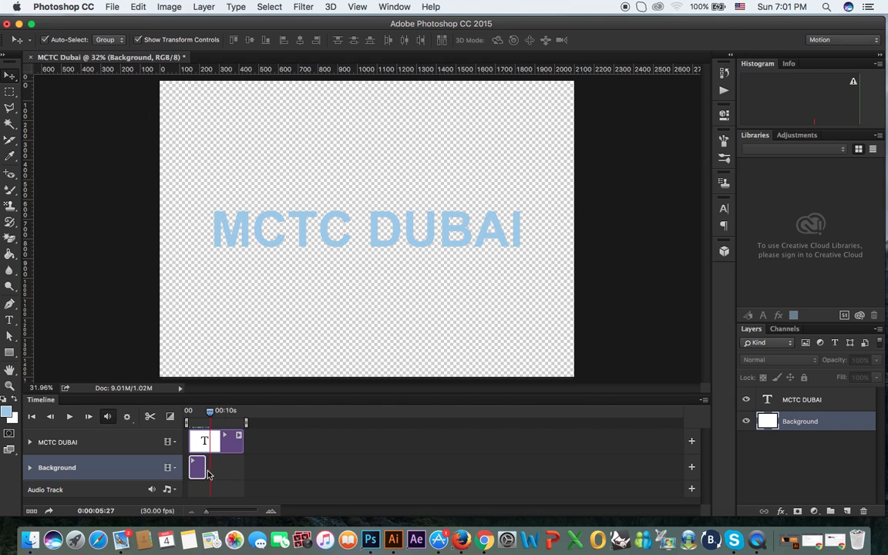
left_click_drag(203, 470, 242, 469)
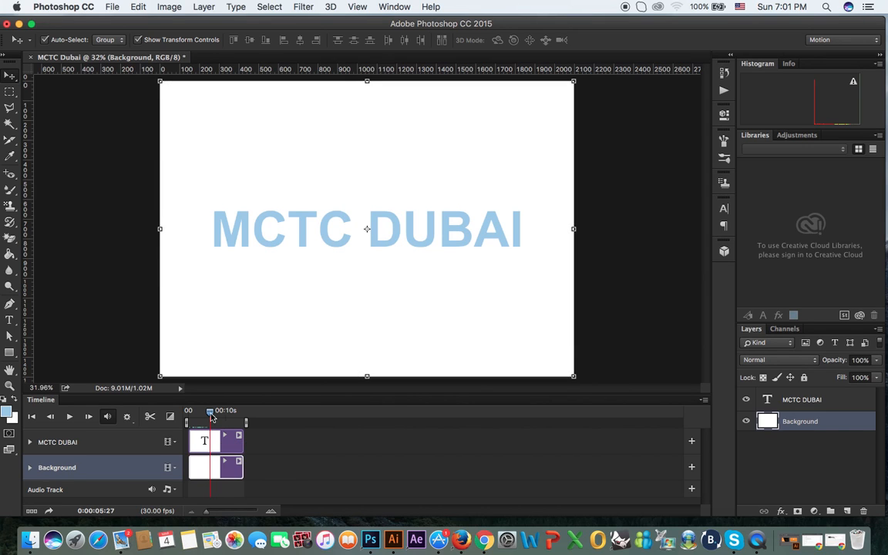
left_click_drag(210, 412, 244, 413)
left_click_drag(245, 417, 215, 421)
Step: Expand the MCTC DUBAI track's animation properties, enlarge the timeline area and move the playhead near the start
left_click(262, 229)
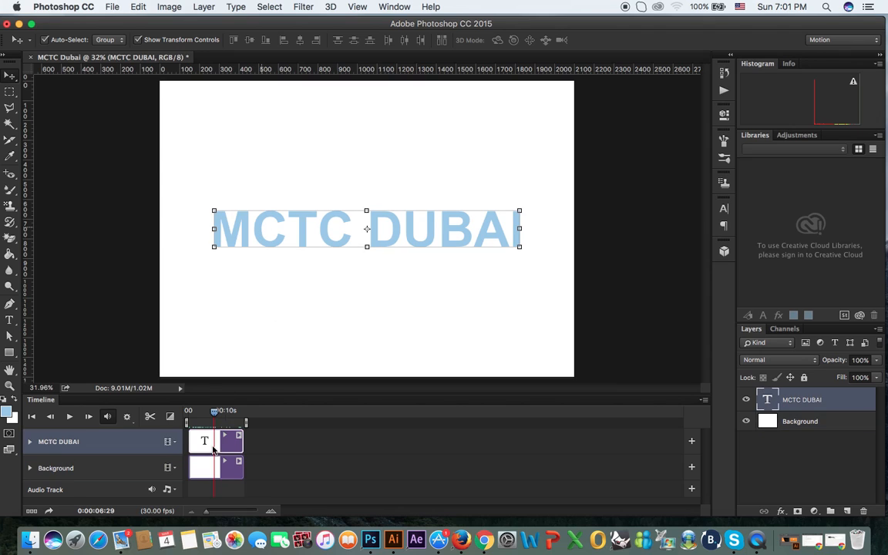
left_click(30, 442)
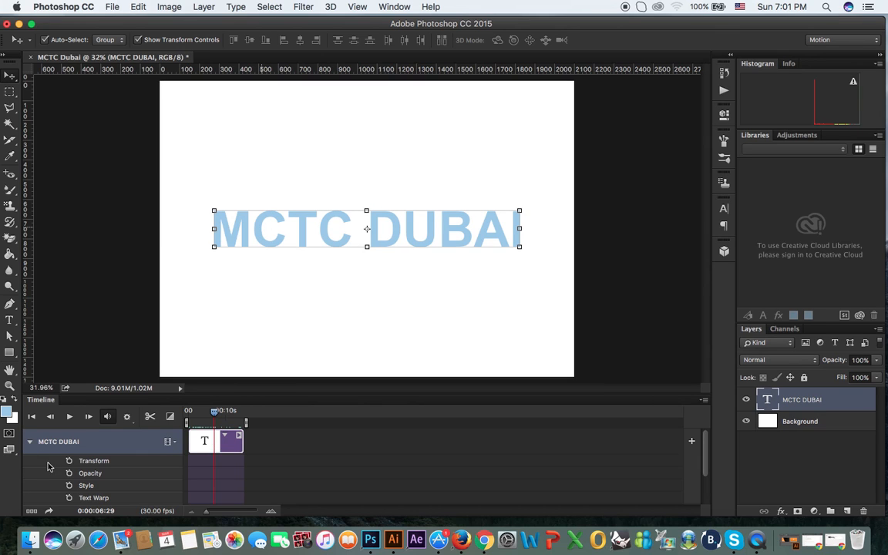
left_click_drag(333, 396, 340, 337)
left_click_drag(209, 374, 186, 367)
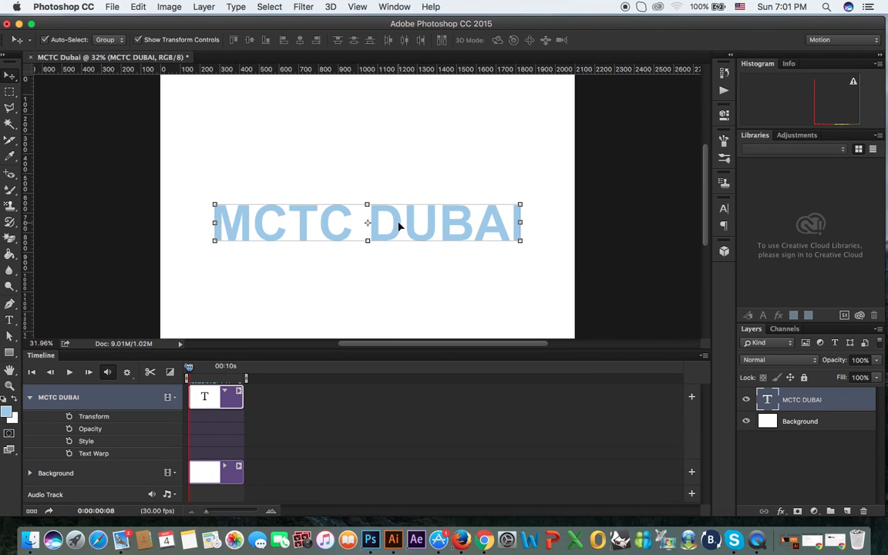
Step: Set the font size of the MCTC DUBAI text to 50 px
key("t")
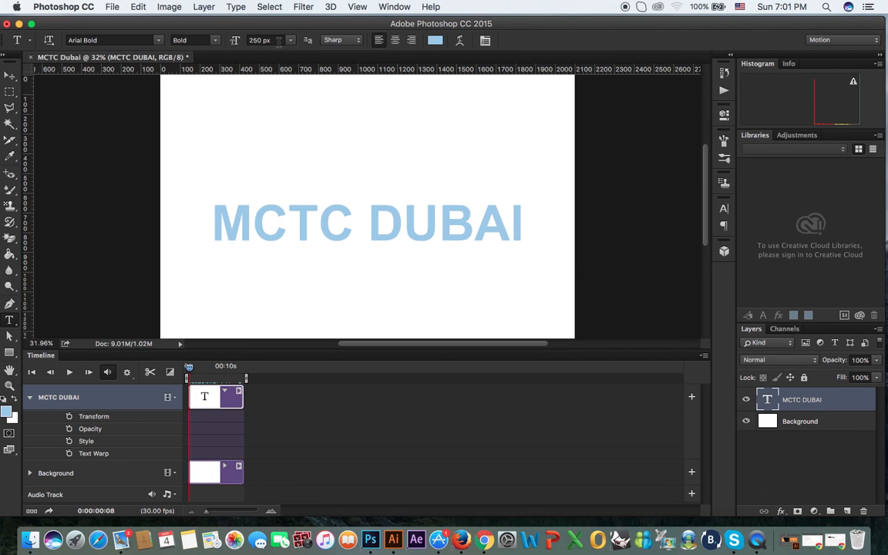
left_click(278, 40)
type("50")
key("Return")
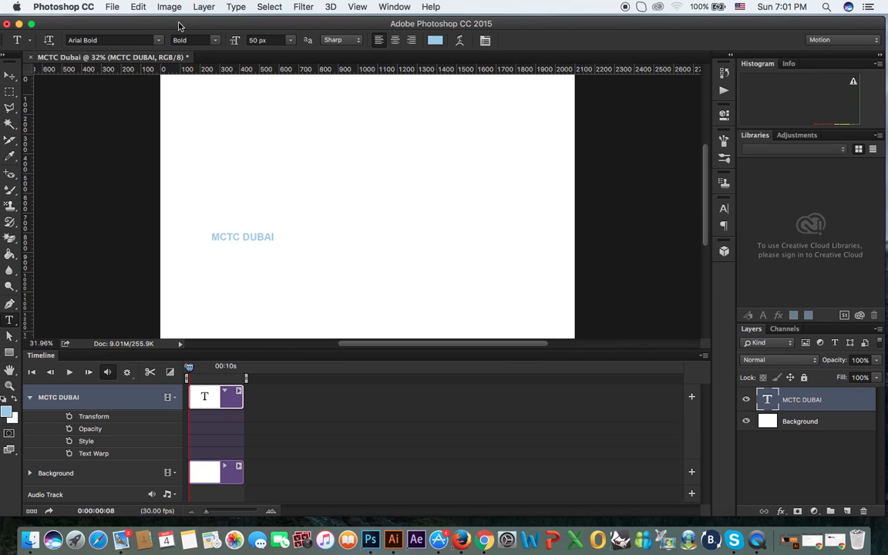
Step: Fit the canvas on screen, move the small MCTC DUBAI text to the canvas centre and deselect it
left_click(356, 7)
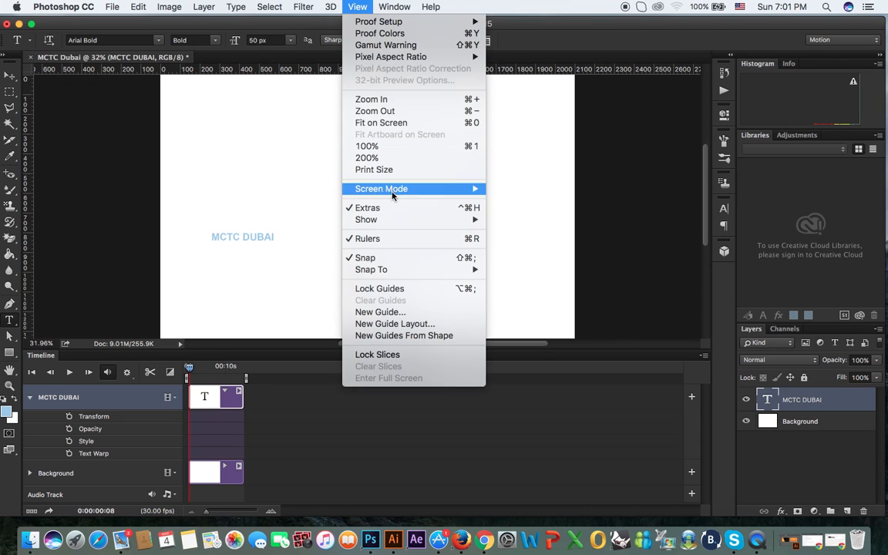
left_click(385, 126)
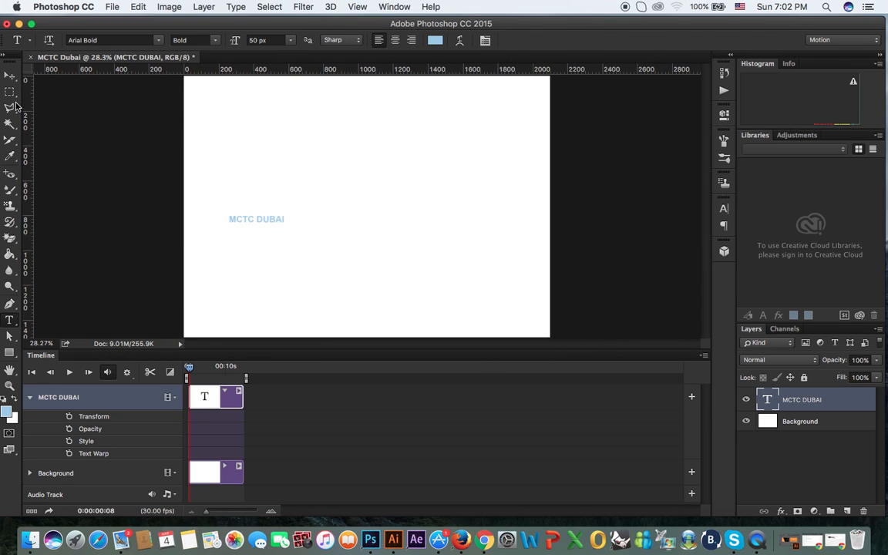
left_click(10, 74)
left_click(260, 225)
left_click_drag(276, 222, 370, 213)
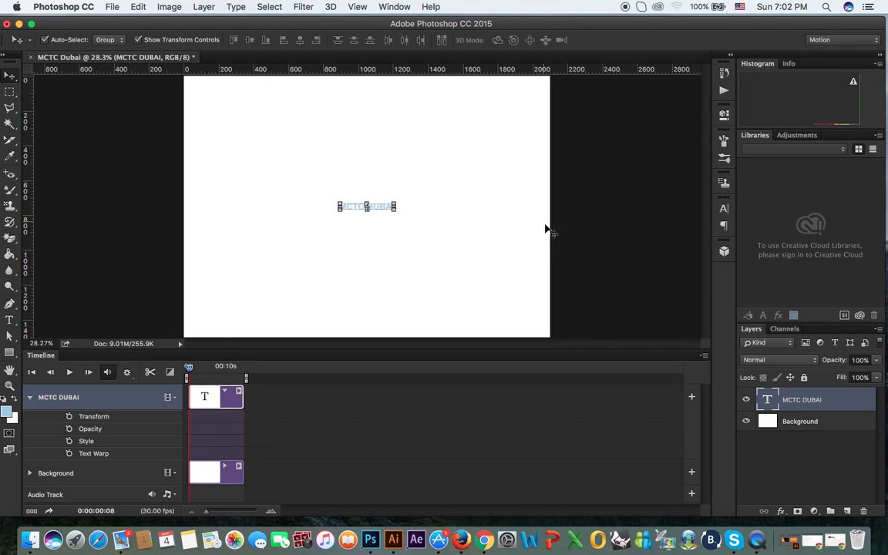
left_click(594, 229)
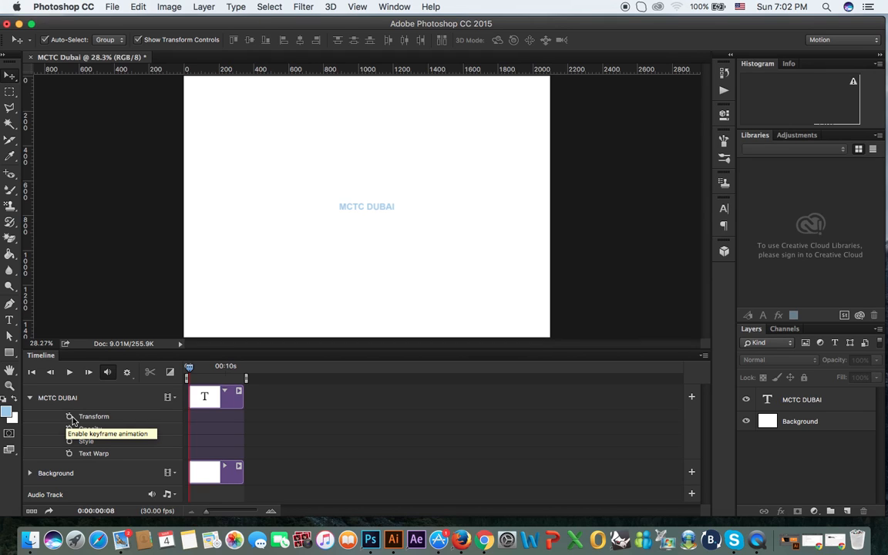
Step: Enable Transform keyframing for the MCTC DUBAI text at the timeline's start and add a second Transform keyframe at 5 seconds
left_click(186, 366)
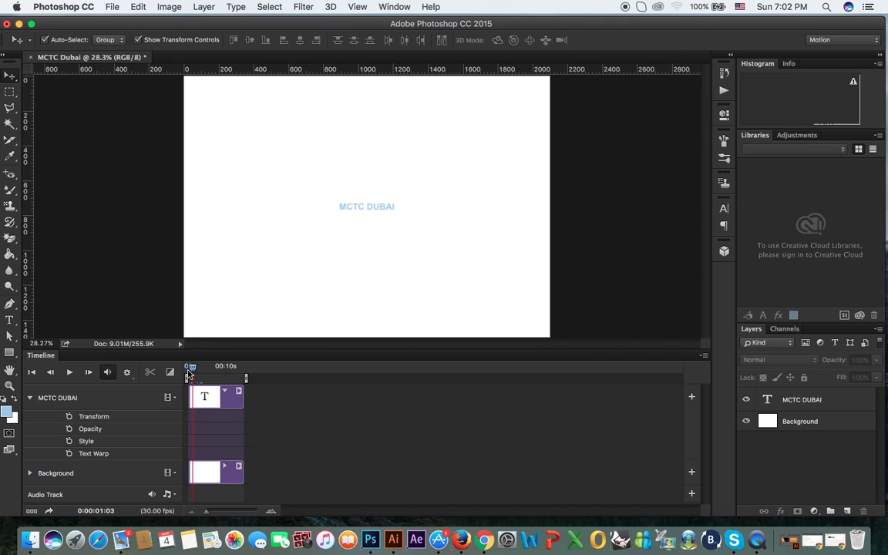
left_click(69, 416)
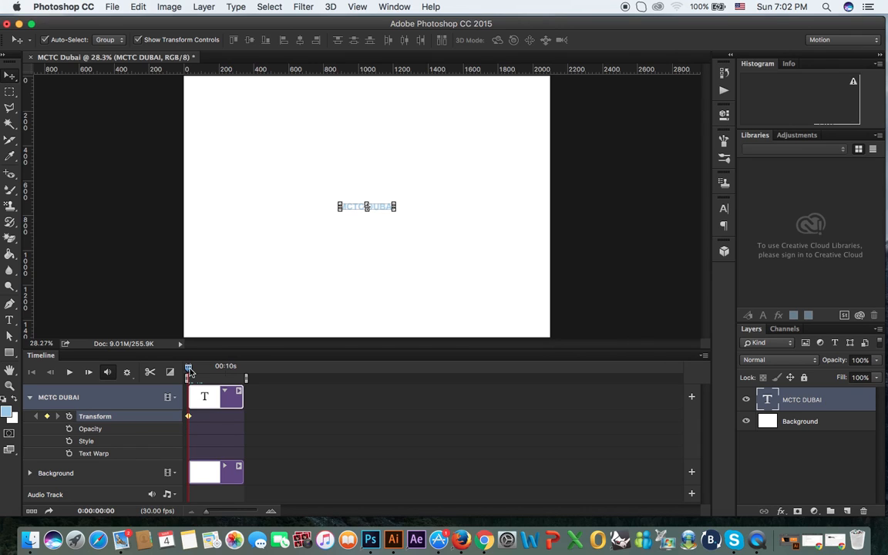
left_click_drag(188, 371, 210, 373)
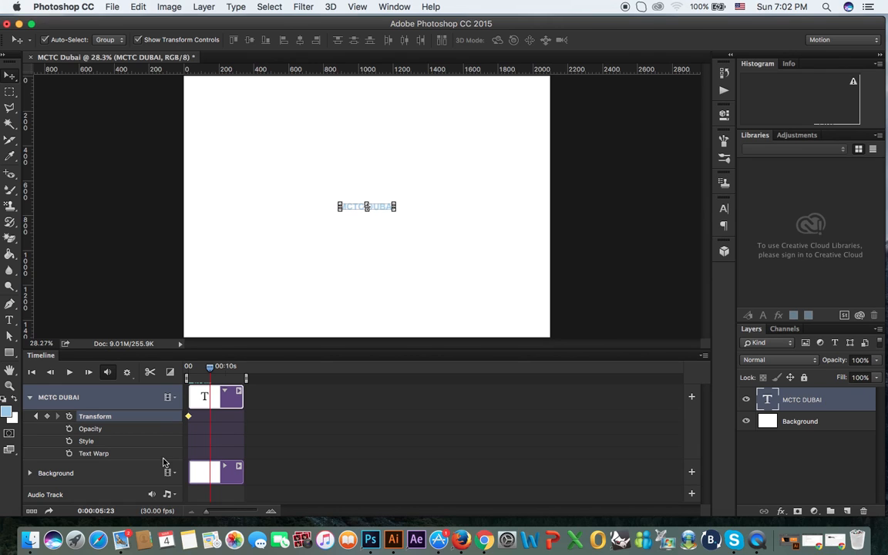
left_click_drag(216, 374, 206, 373)
left_click(47, 417)
Step: At the 5-second keyframe, scale the MCTC DUBAI text up proportionally about its centre until it nearly spans the canvas width
key("super")
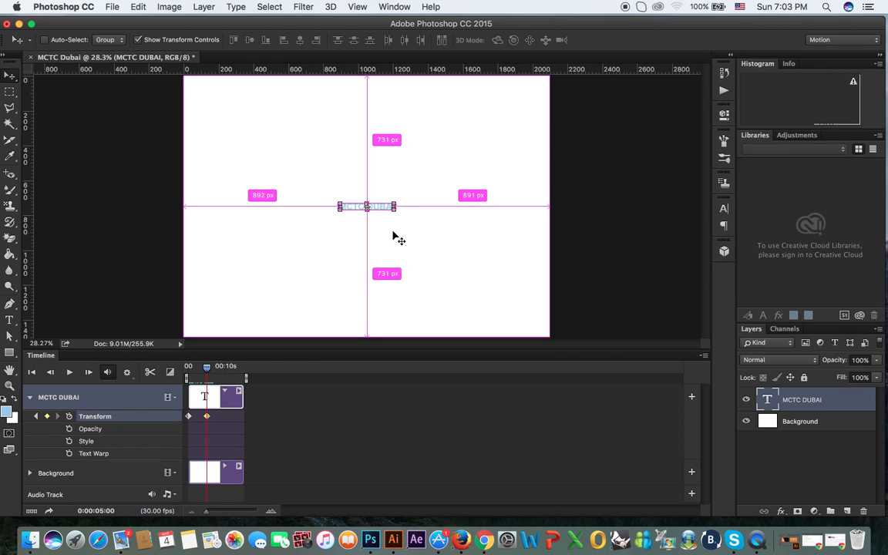
key("super+t")
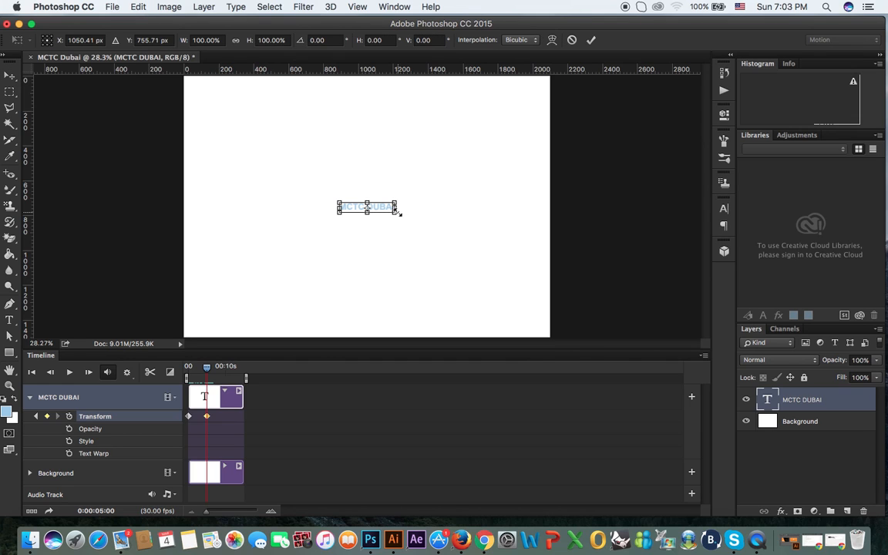
left_click_drag(397, 212, 521, 311)
key("Return")
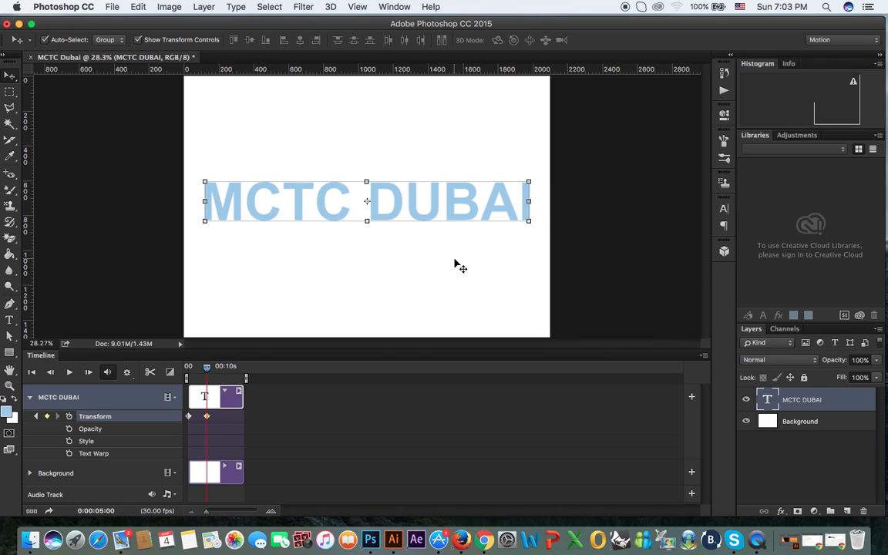
Step: Return the playhead to the start, hide the transform controls and play the text-growing animation
left_click_drag(209, 370, 188, 371)
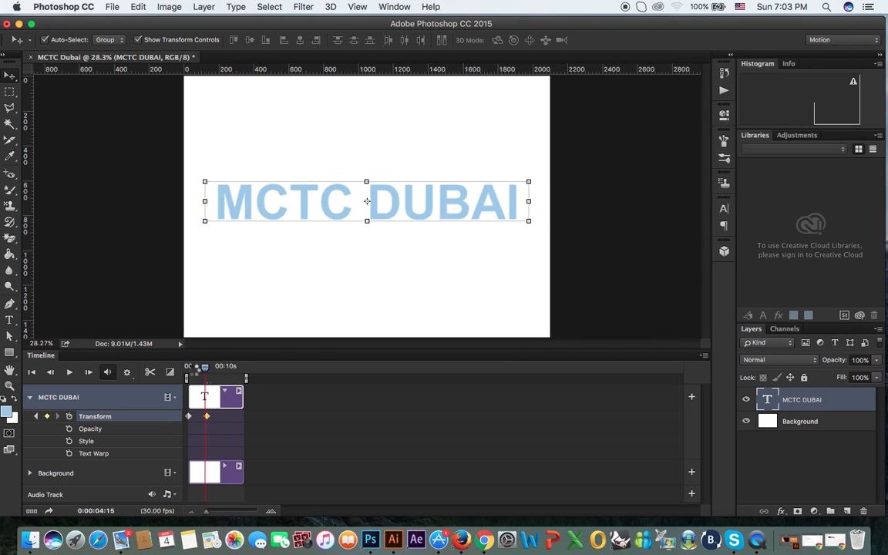
left_click(137, 40)
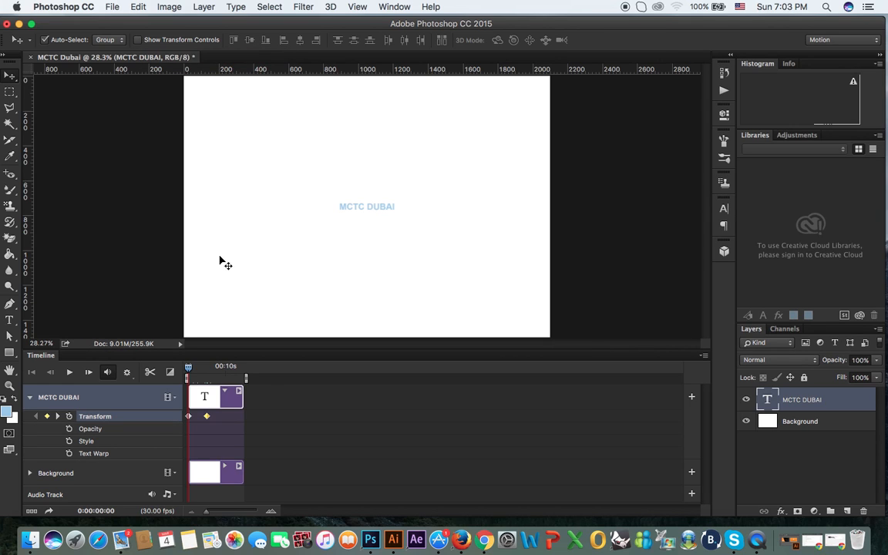
left_click(69, 373)
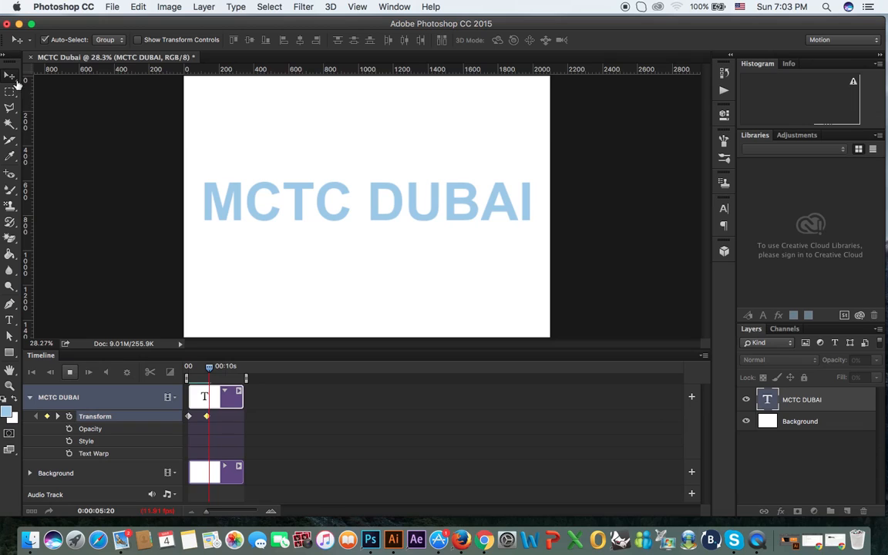
Step: Add a Transform keyframe for the MCTC DUBAI text at 10 seconds and show the transform controls again
mouse_move(214, 376)
left_mouse_down()
mouse_move(239, 377)
mouse_move(226, 375)
left_mouse_up()
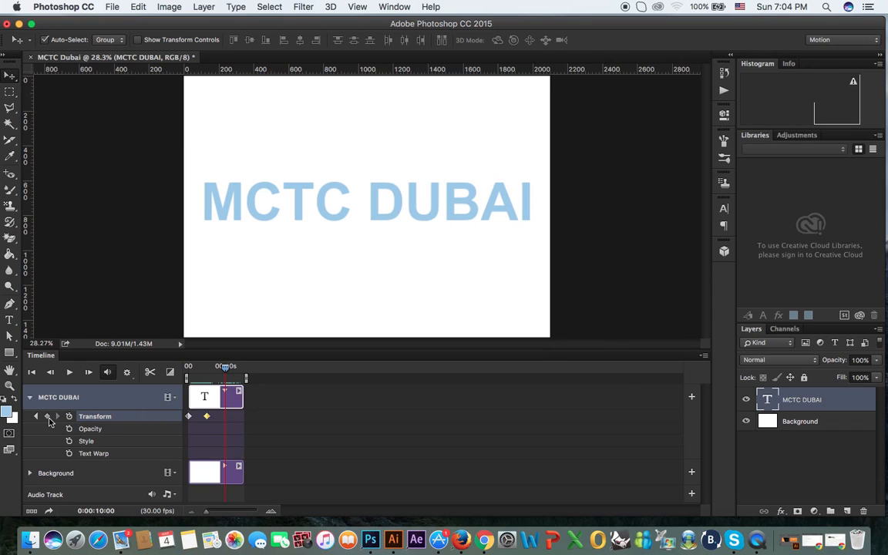
left_click(137, 40)
Step: Try to shrink the MCTC DUBAI text at the 10-second keyframe, setting its width and height scale to 0%
key("super+t")
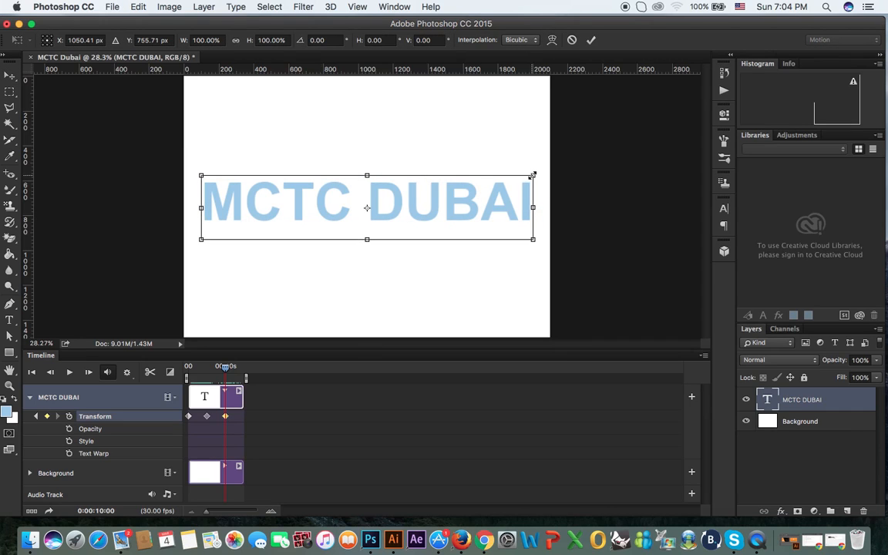
left_click_drag(532, 176, 409, 241)
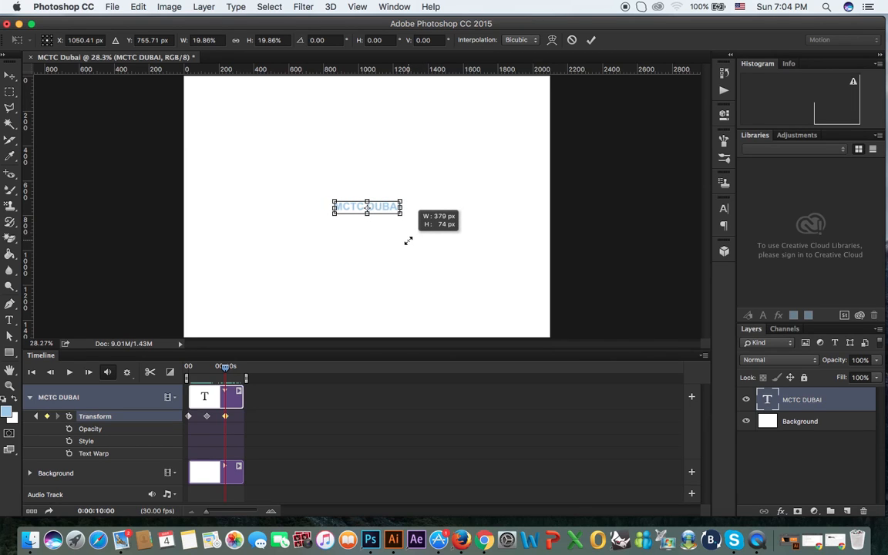
left_click_drag(408, 242, 407, 241)
left_click(217, 40)
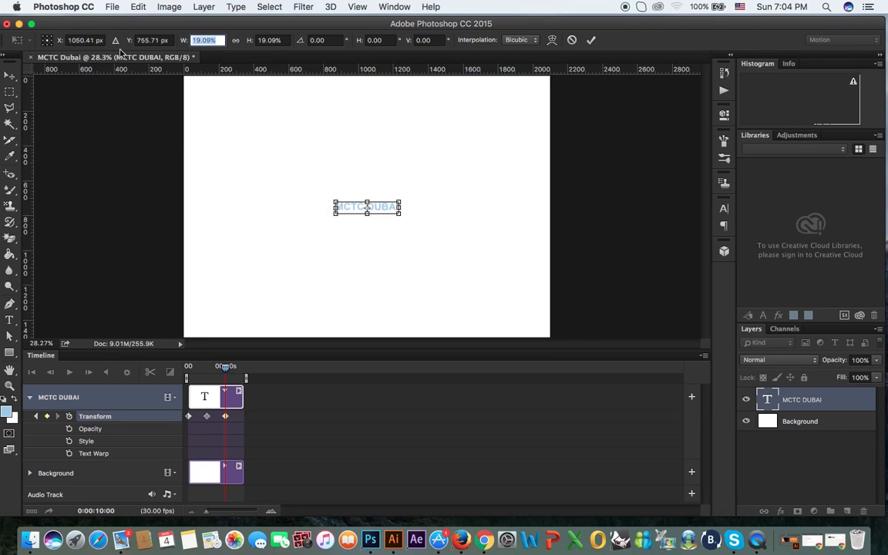
type("0")
key("Tab")
type("0")
key("Return")
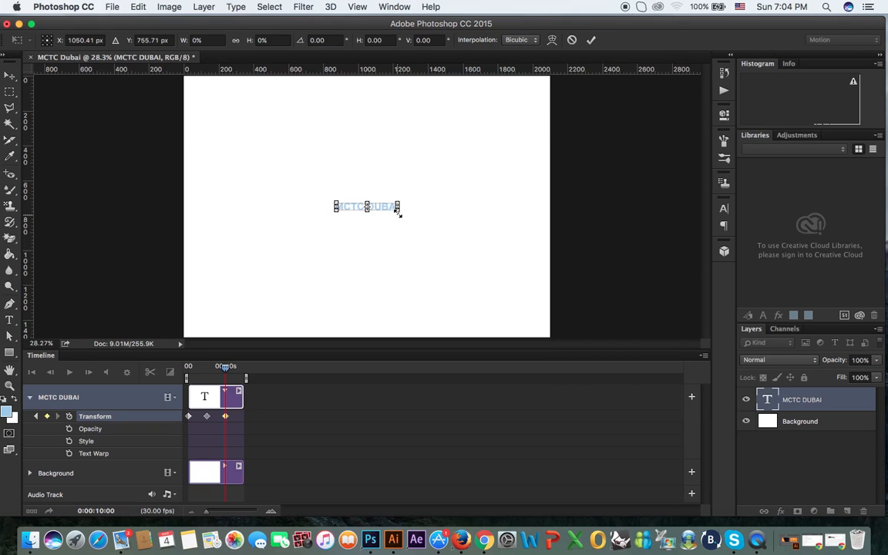
key("Return")
left_click_drag(368, 208, 422, 216)
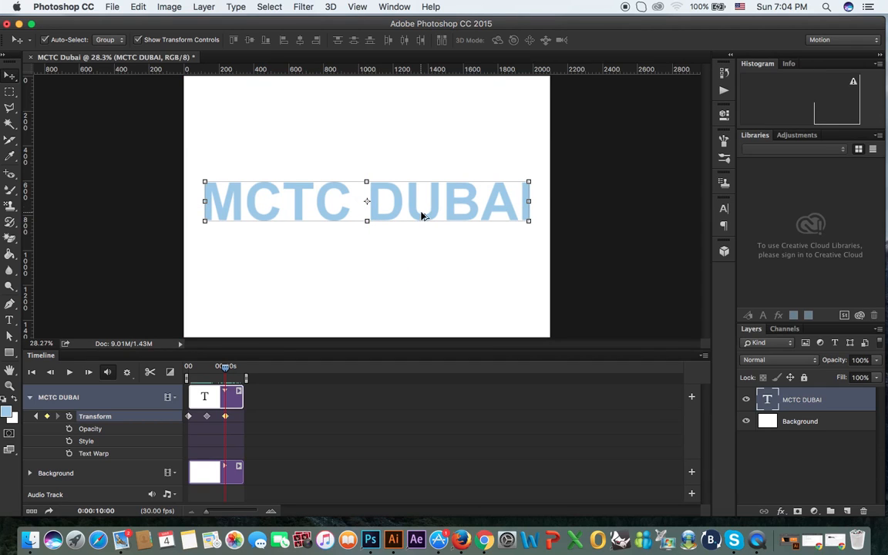
key("ctrl+t")
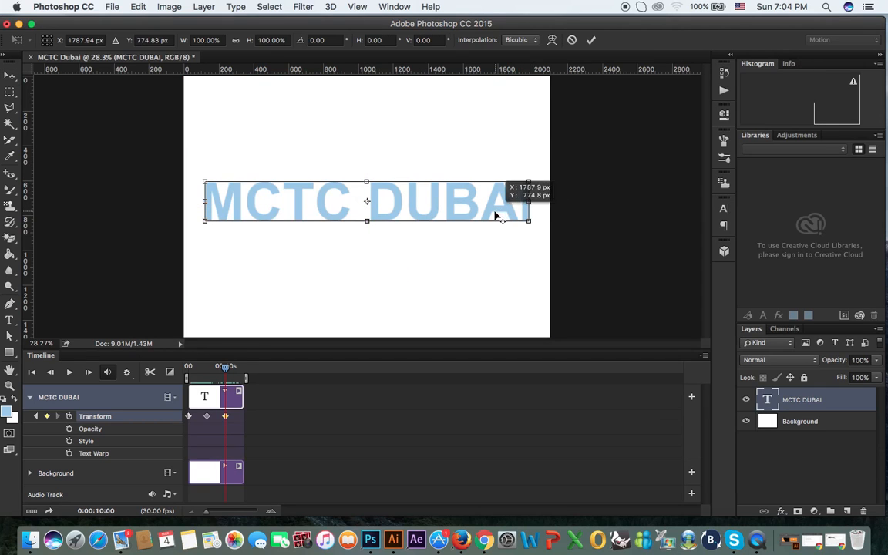
left_click_drag(498, 214, 494, 213)
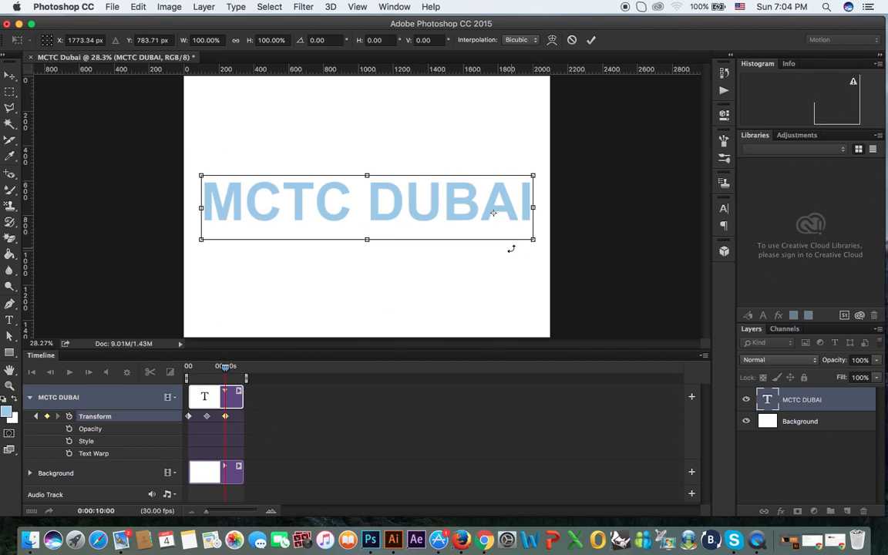
key("Return")
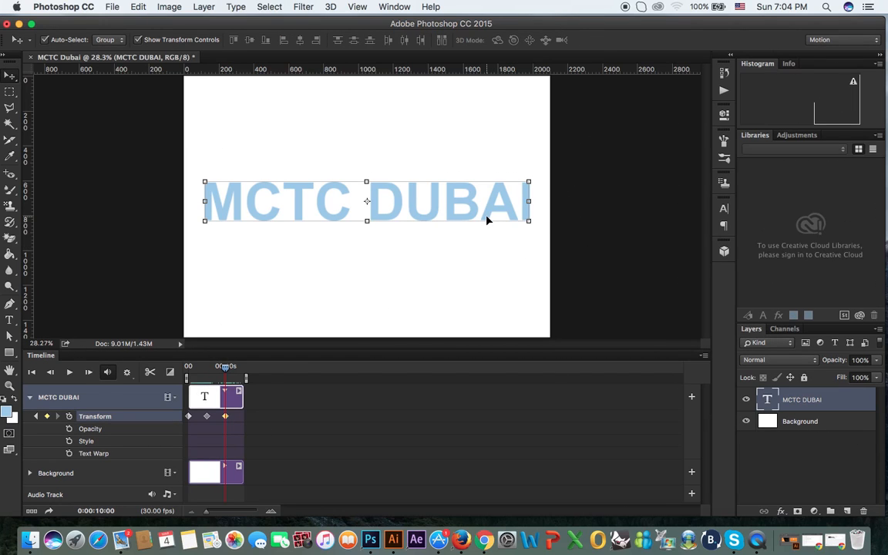
left_click_drag(486, 220, 486, 222)
Step: Try scaling the text to almost nothing about its centre at 10 seconds, scrub back to check it, and undo the scaling
key("super+t")
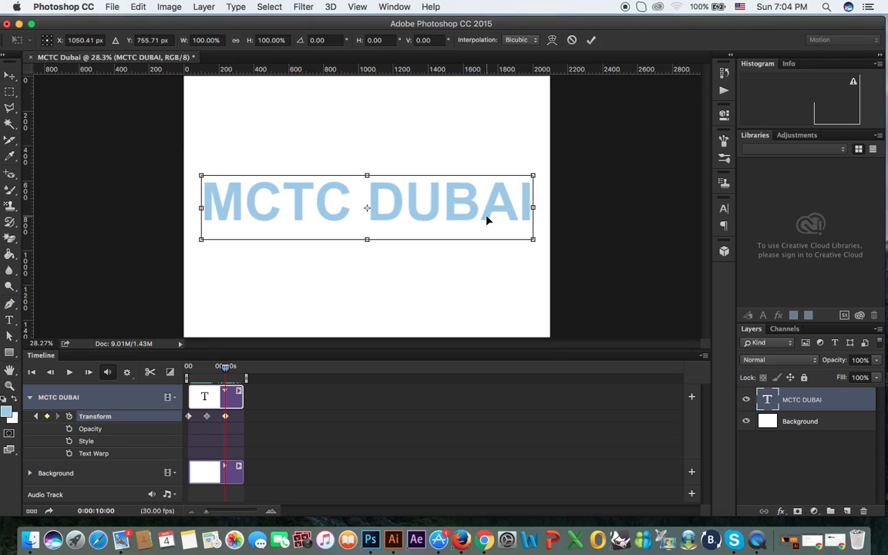
left_click_drag(531, 174, 375, 233)
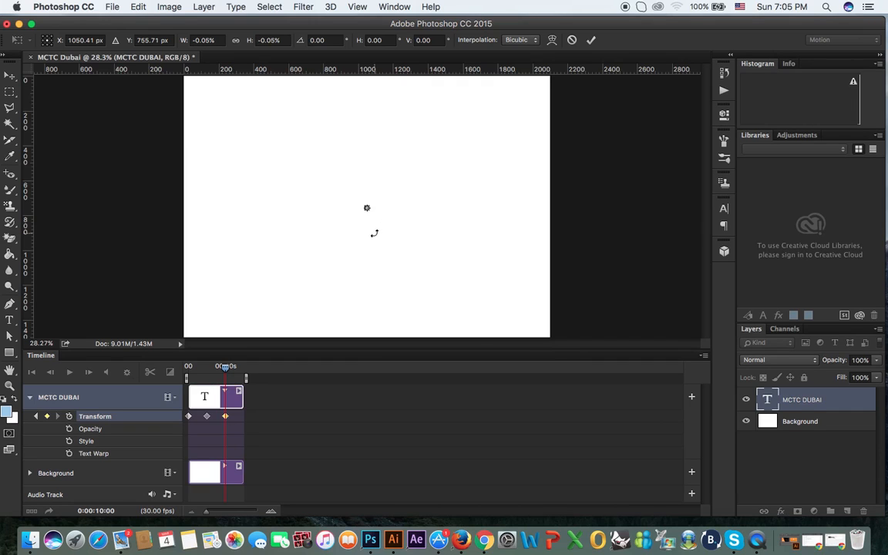
key("Return")
left_click_drag(228, 369, 205, 368)
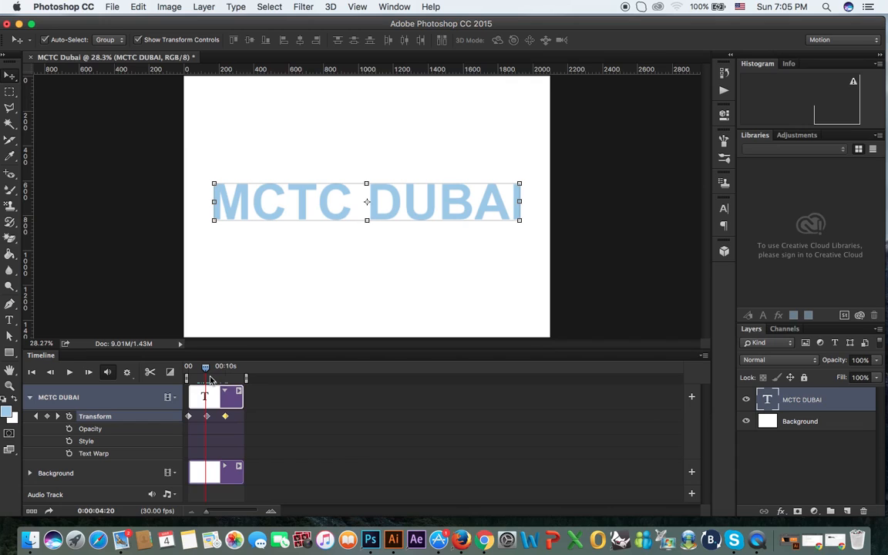
key("super+z")
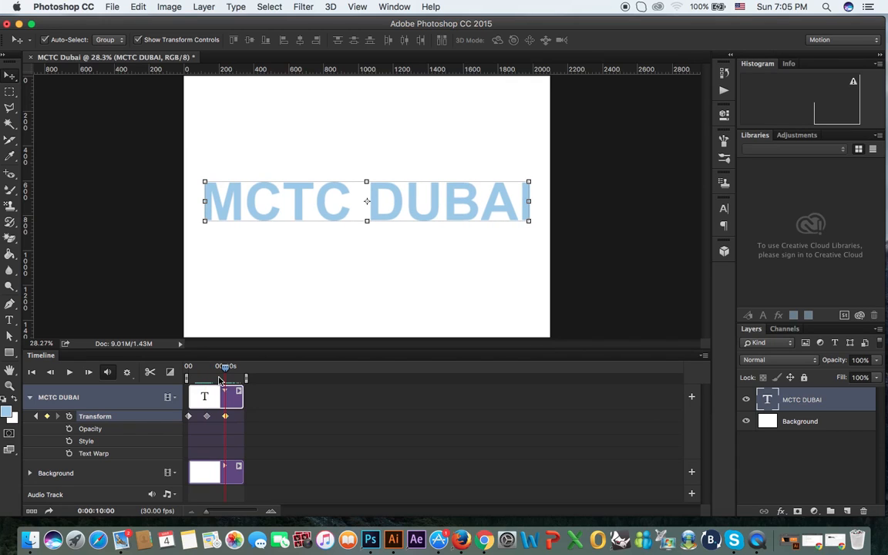
Step: At the 10-second keyframe, scale the MCTC DUBAI text down about its centre to a small size
key("super+t")
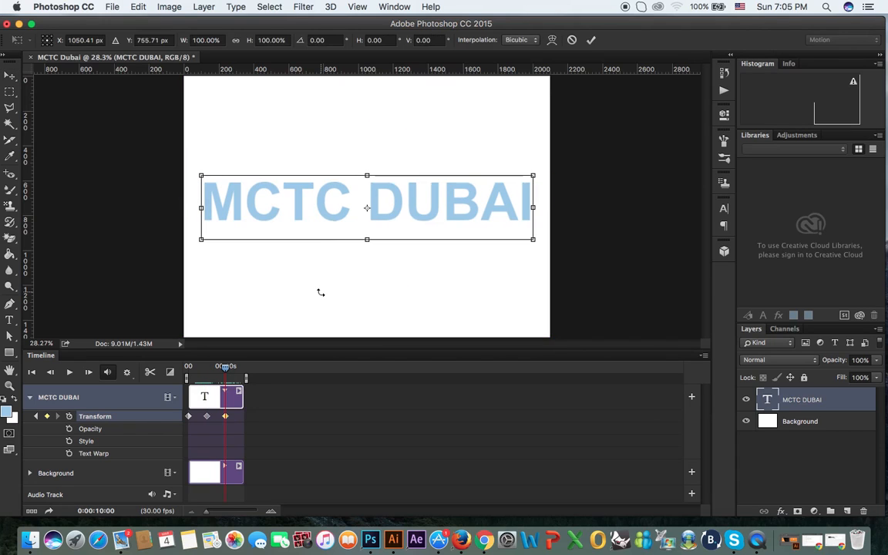
left_click_drag(532, 240, 426, 229)
key("Return")
Step: Hide the transform controls and play the grow-and-shrink text animation from the start of the timeline
left_click(189, 376)
left_click(138, 39)
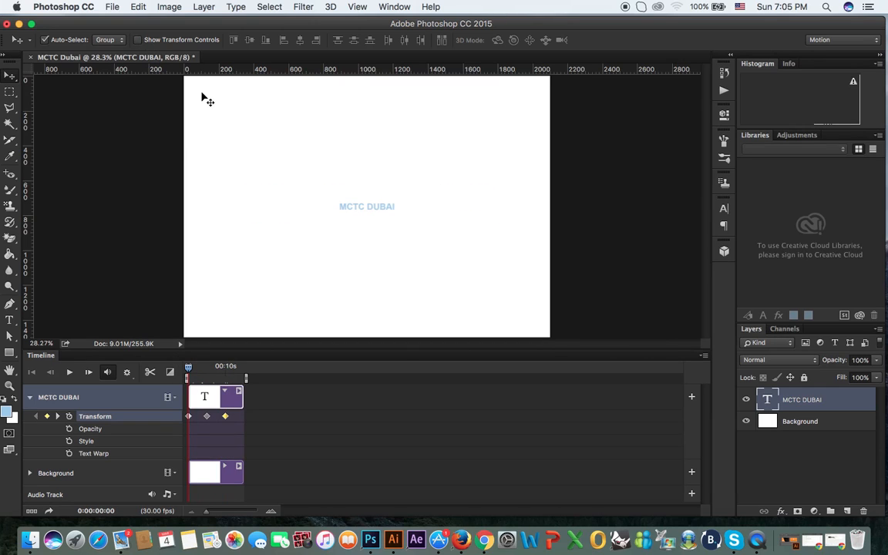
key("space")
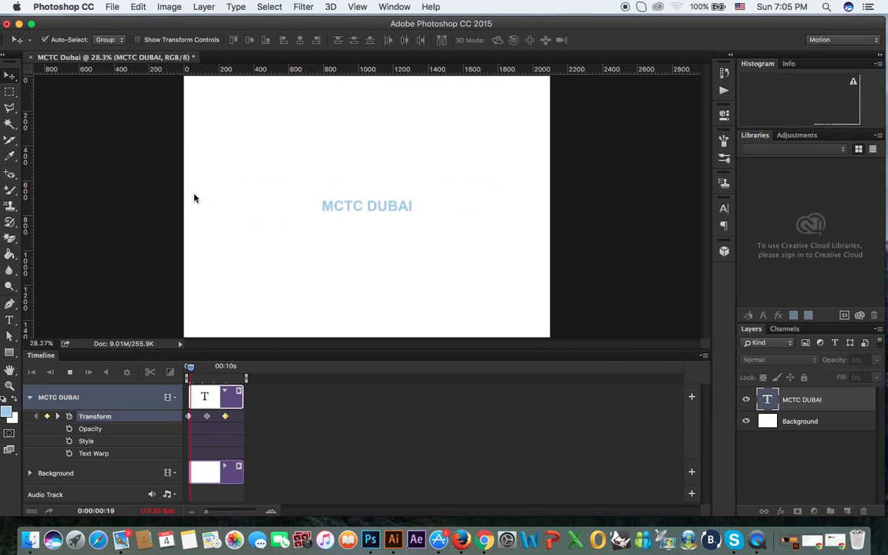